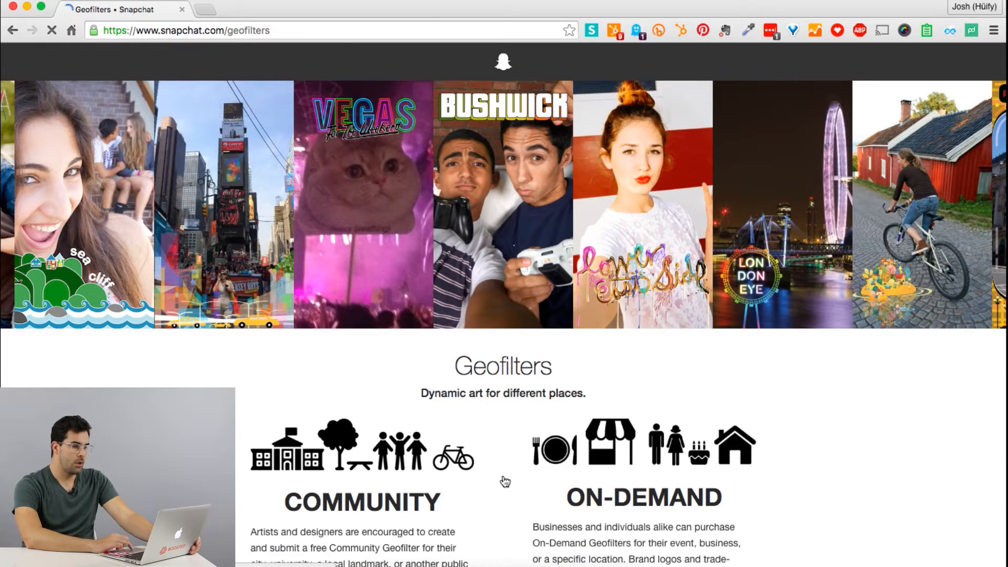
# - Open the On-Demand Geofilters information page and review its design, map and buy stages and the sample filters
pyautogui.scroll(-5, 533, 284)
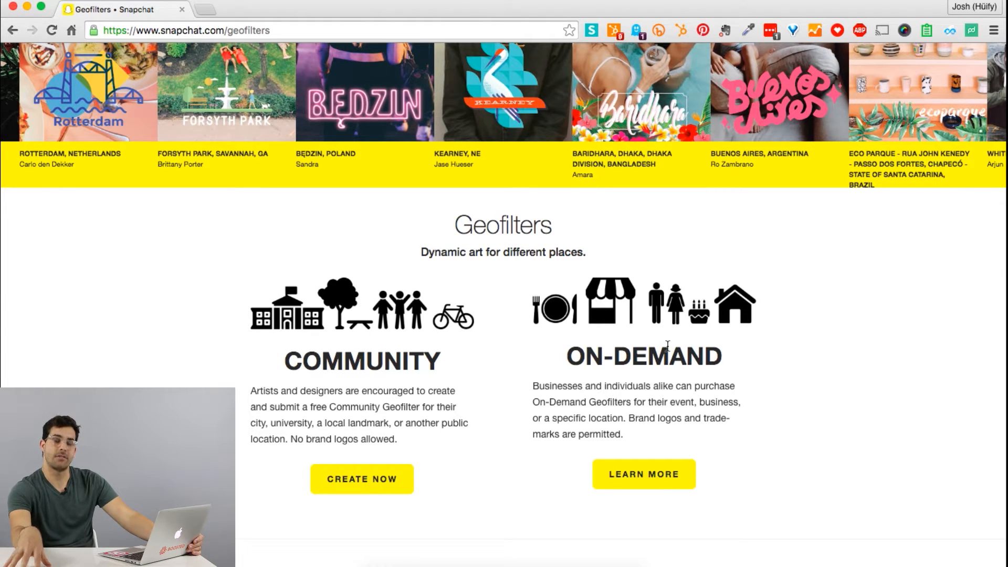
pyautogui.click(637, 484)
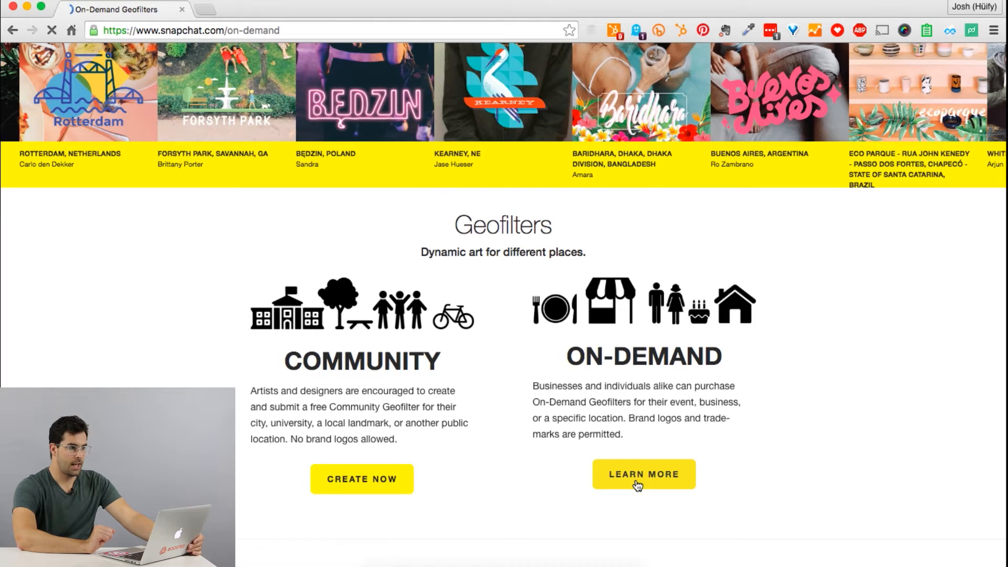
pyautogui.scroll(-2, 665, 328)
pyautogui.scroll(2, 664, 330)
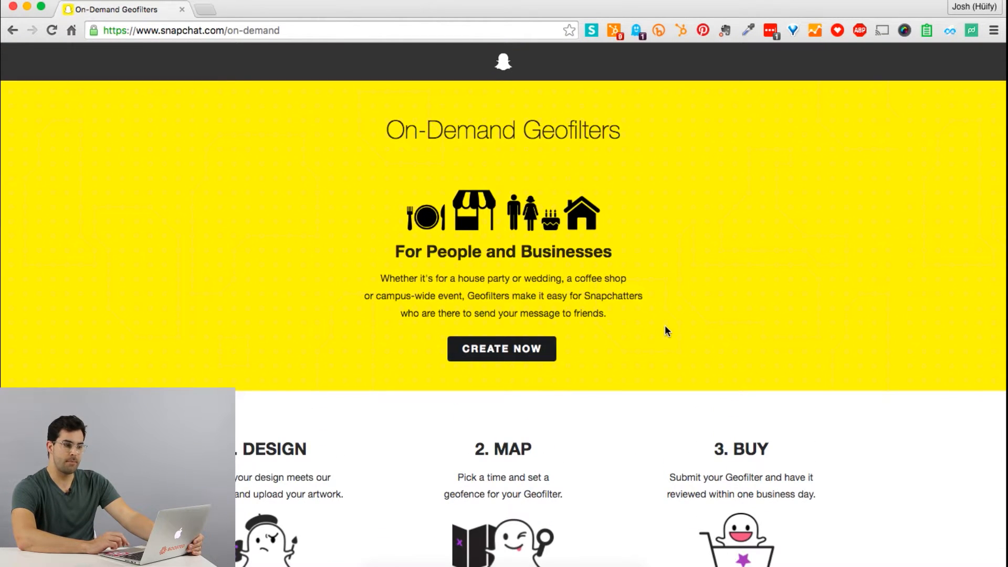
pyautogui.scroll(-2, 665, 326)
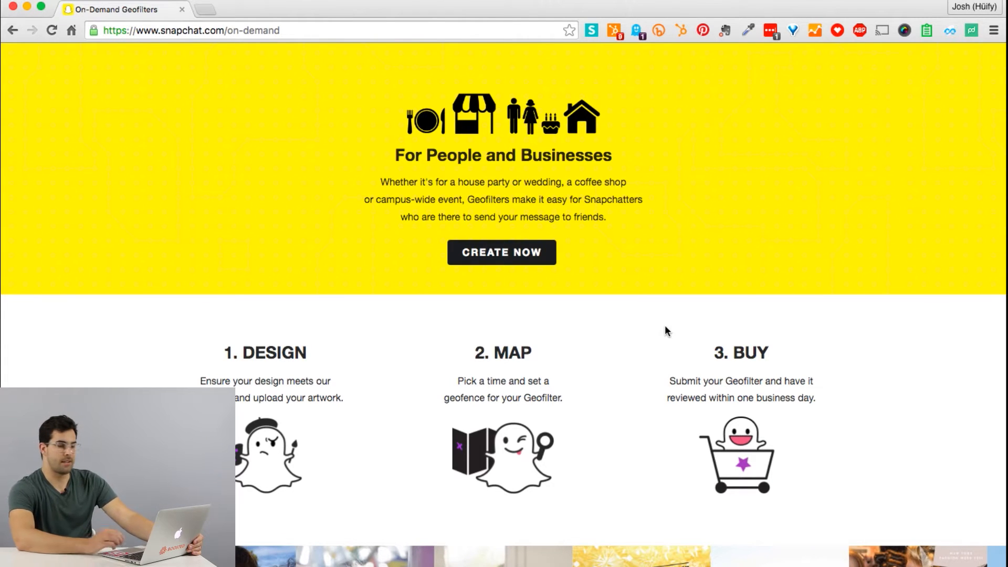
pyautogui.scroll(-3, 666, 331)
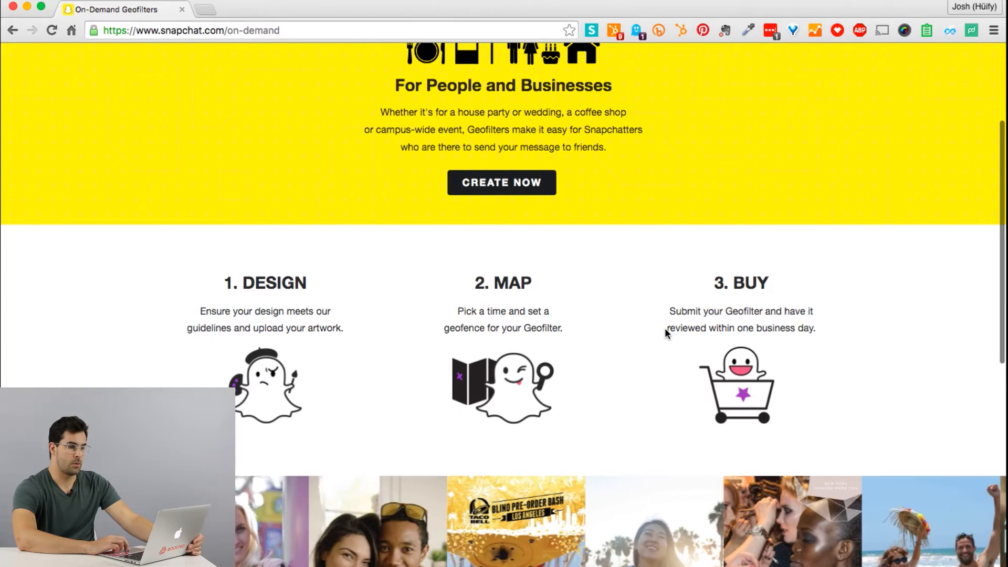
pyautogui.scroll(-5, 665, 329)
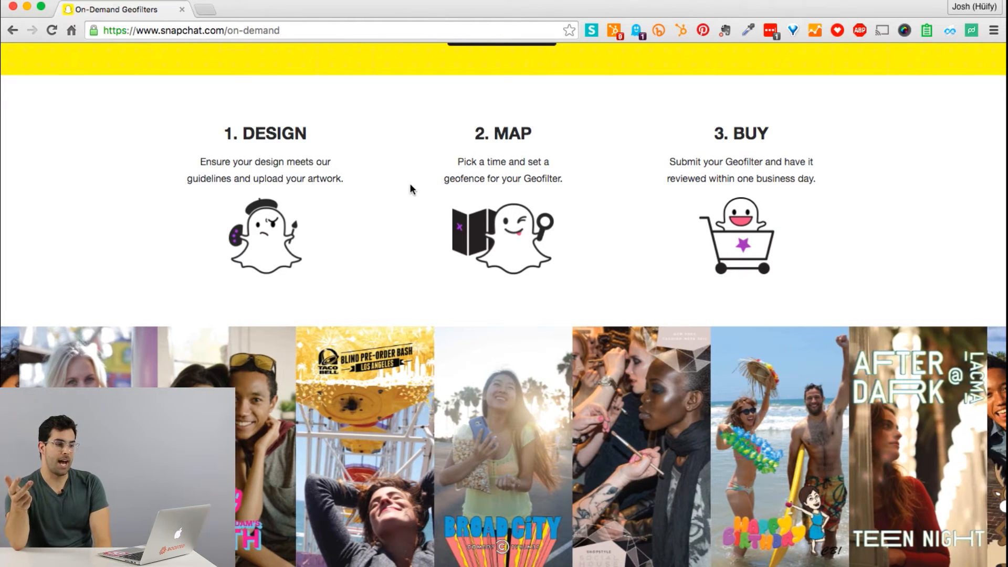
pyautogui.scroll(-6, 411, 187)
pyautogui.scroll(10, 410, 187)
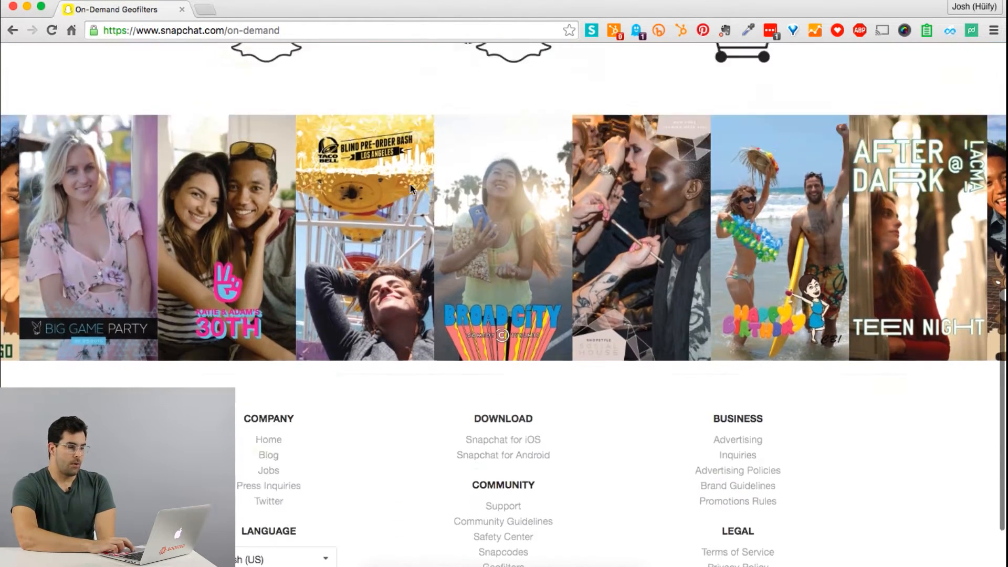
# - Start creating an on-demand geofilter and log in with the saved account username and password
pyautogui.click(501, 242)
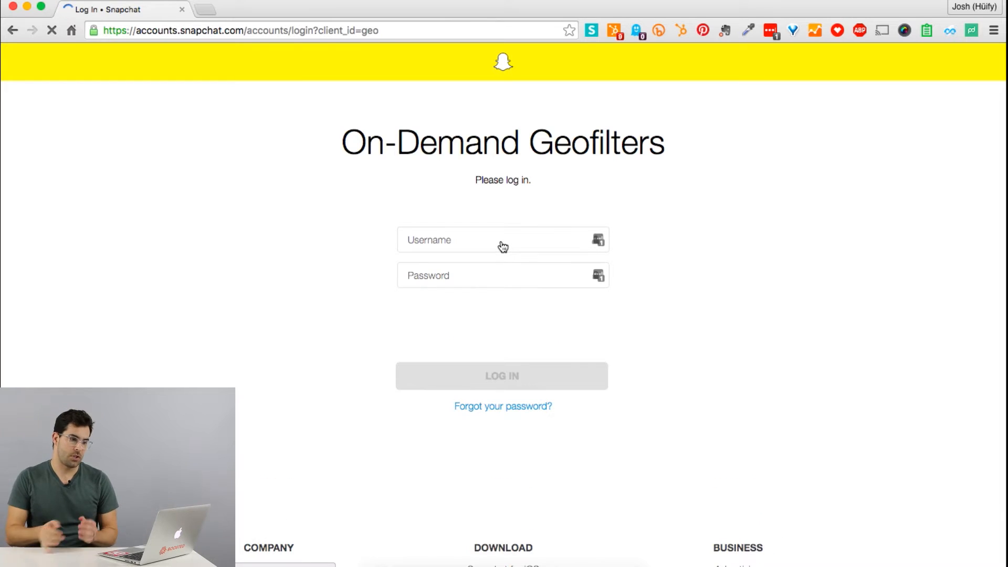
pyautogui.click(596, 240)
pyautogui.click(497, 374)
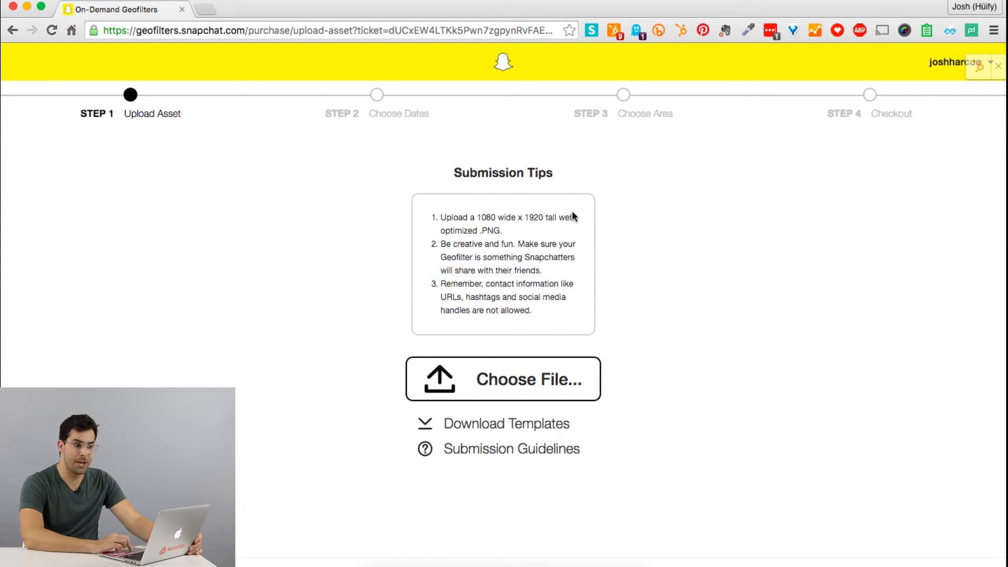
# - Review the submission tips for the geofilter artwork and download the templates
pyautogui.scroll(-2, 619, 217)
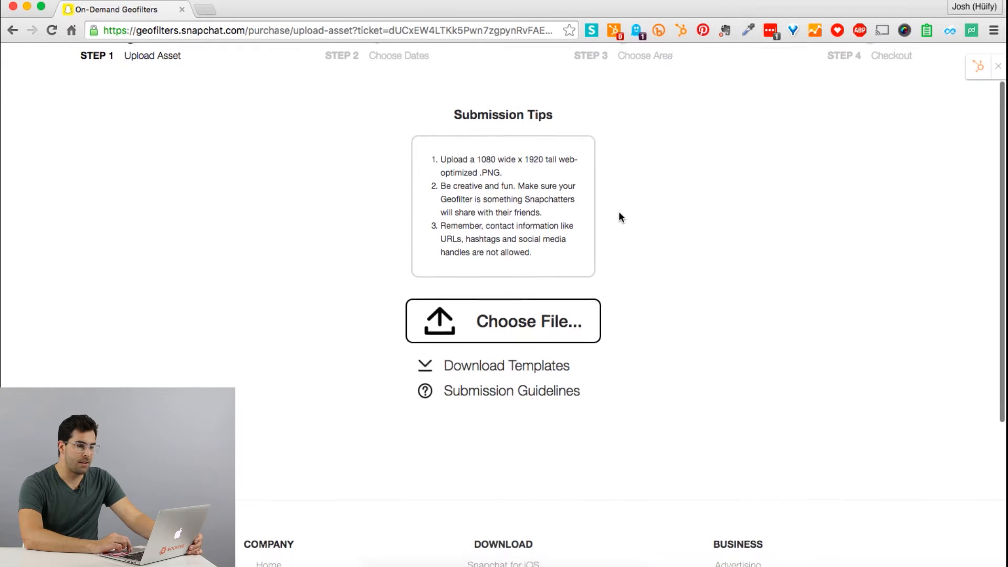
pyautogui.scroll(-1, 619, 216)
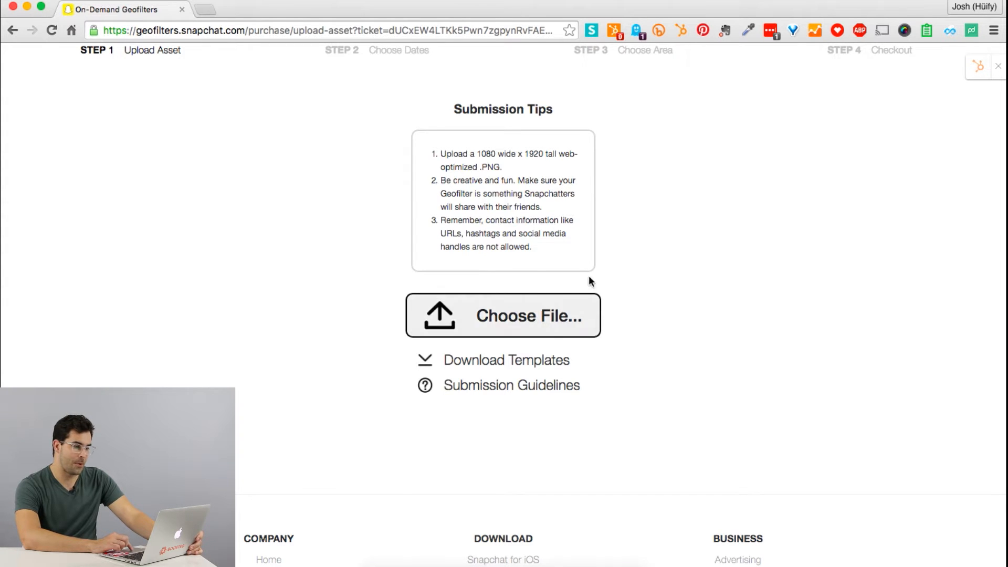
pyautogui.scroll(3, 650, 283)
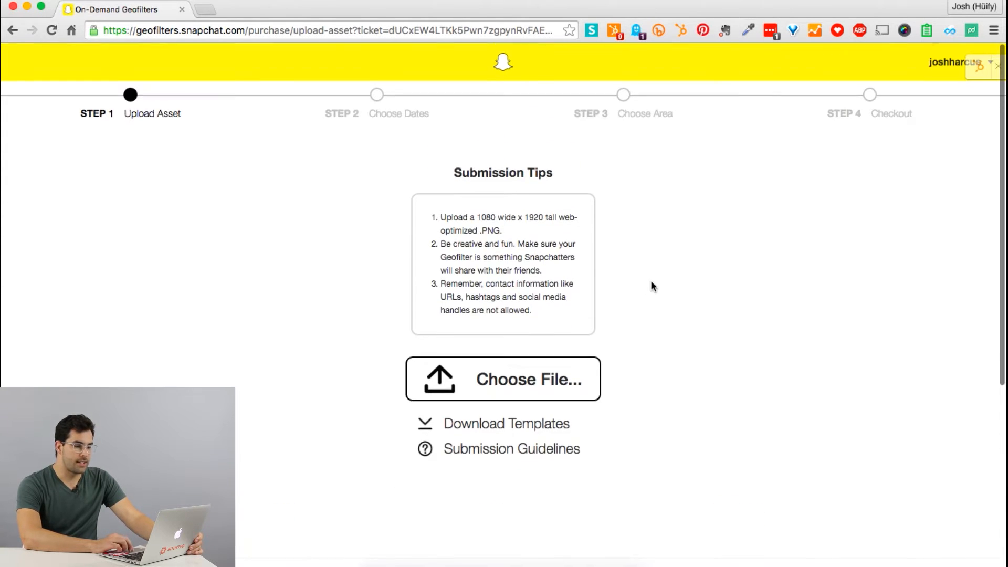
pyautogui.click(555, 389)
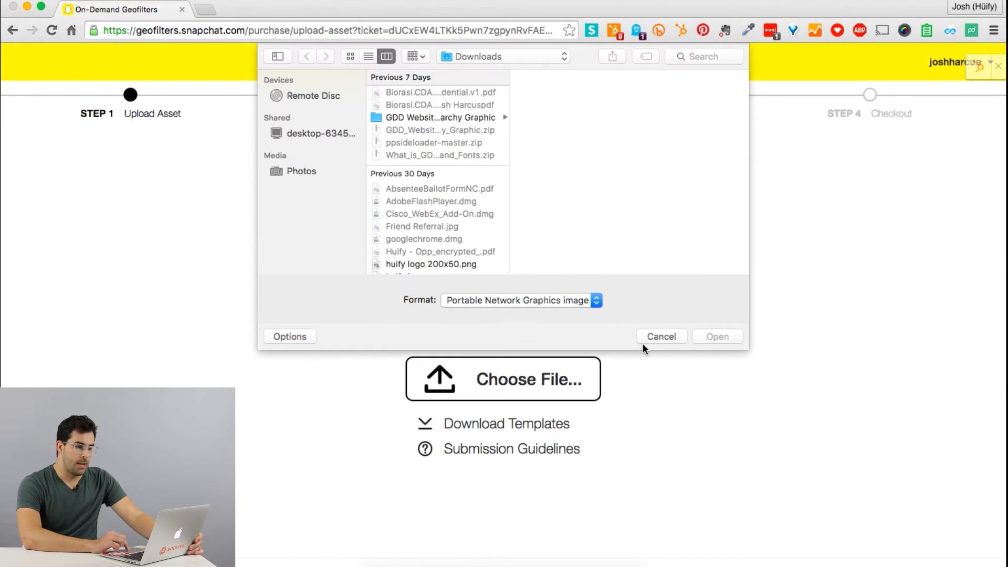
pyautogui.press('Escape')
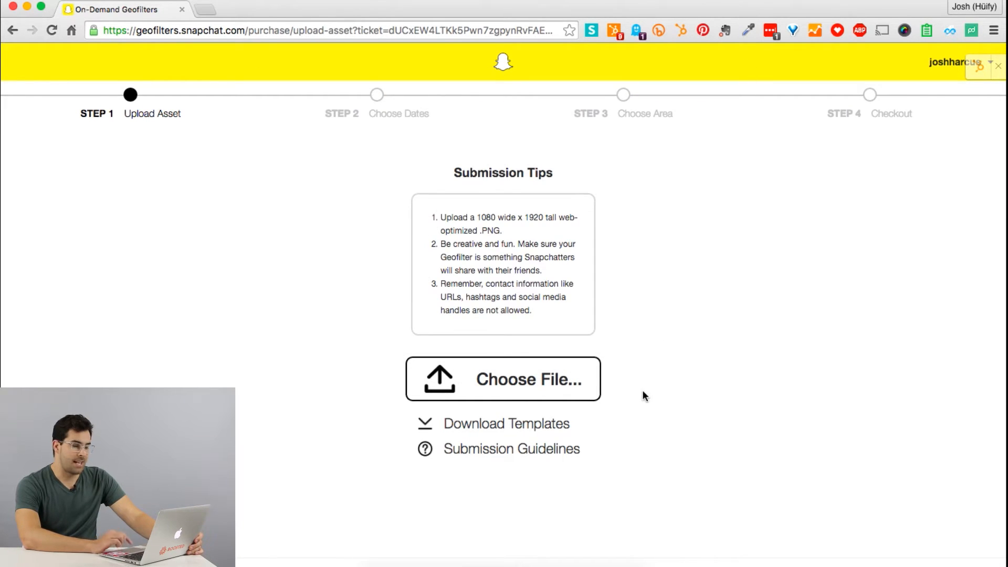
pyautogui.click(528, 423)
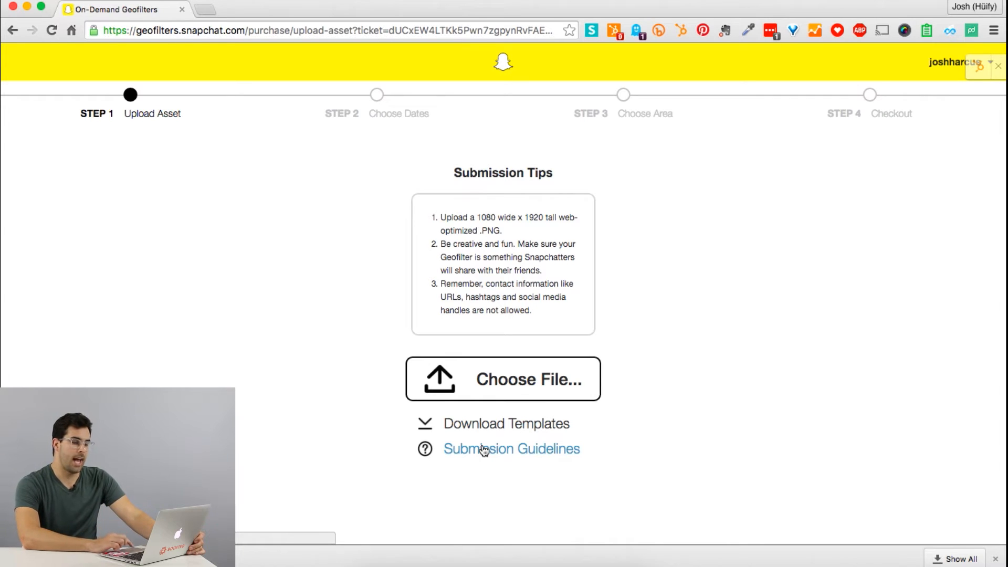
# - Choose the PNG artwork to upload, searching this Mac for "snapchat geofil"
pyautogui.click(532, 382)
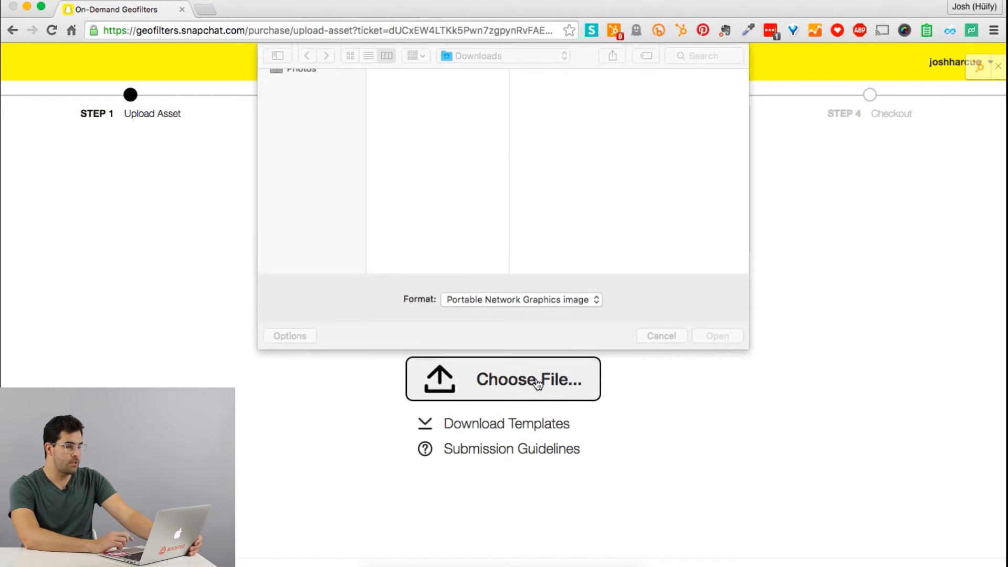
pyautogui.press('super+f')
pyautogui.write('snapcode')
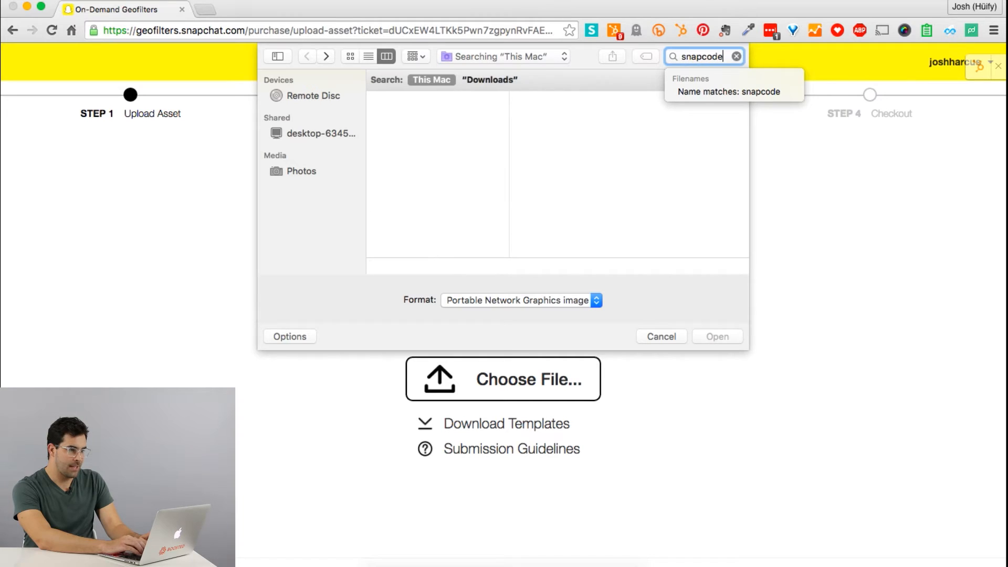
pyautogui.press('BackSpace')
pyautogui.press('BackSpace')
pyautogui.press('BackSpace')
pyautogui.press('BackSpace')
pyautogui.write('chat')
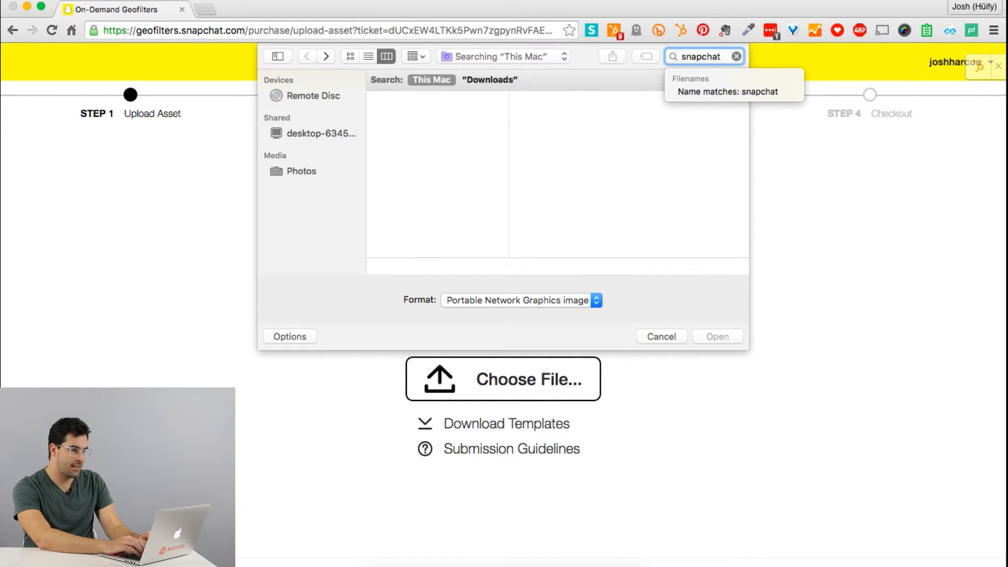
pyautogui.write(' geofil')
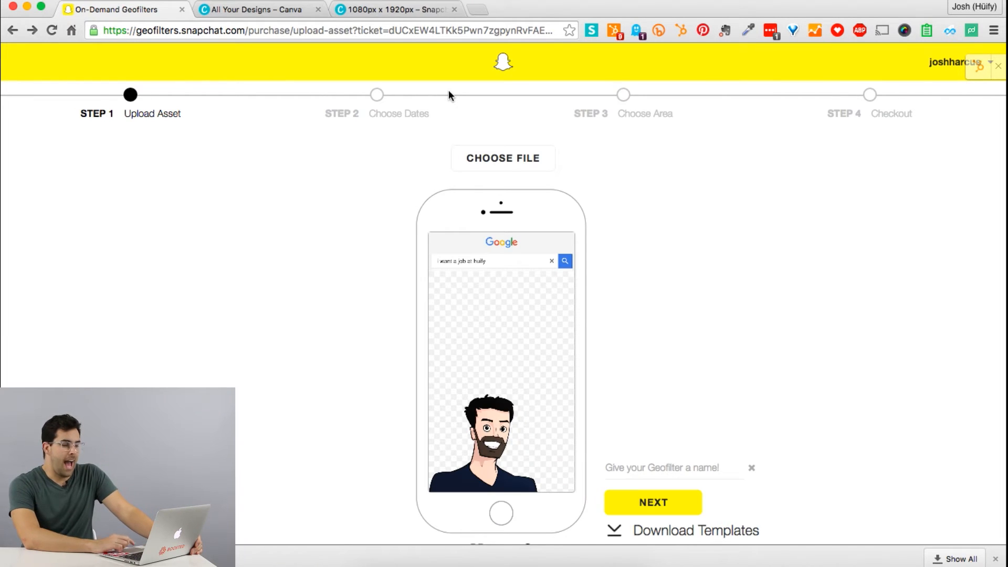
# - Name the uploaded geofilter "Job Promo" and continue to the date selection
pyautogui.scroll(-3, 695, 227)
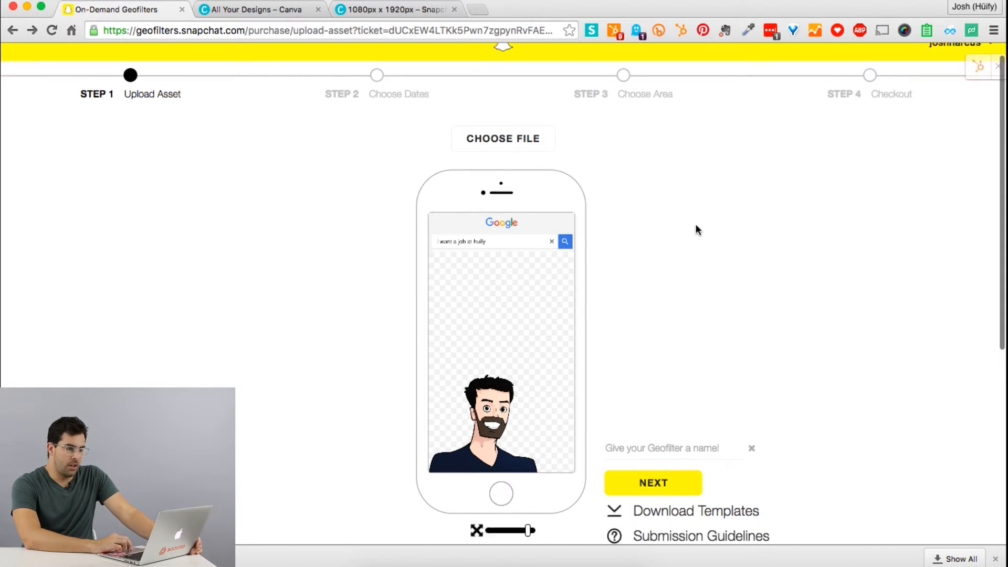
pyautogui.click(995, 561)
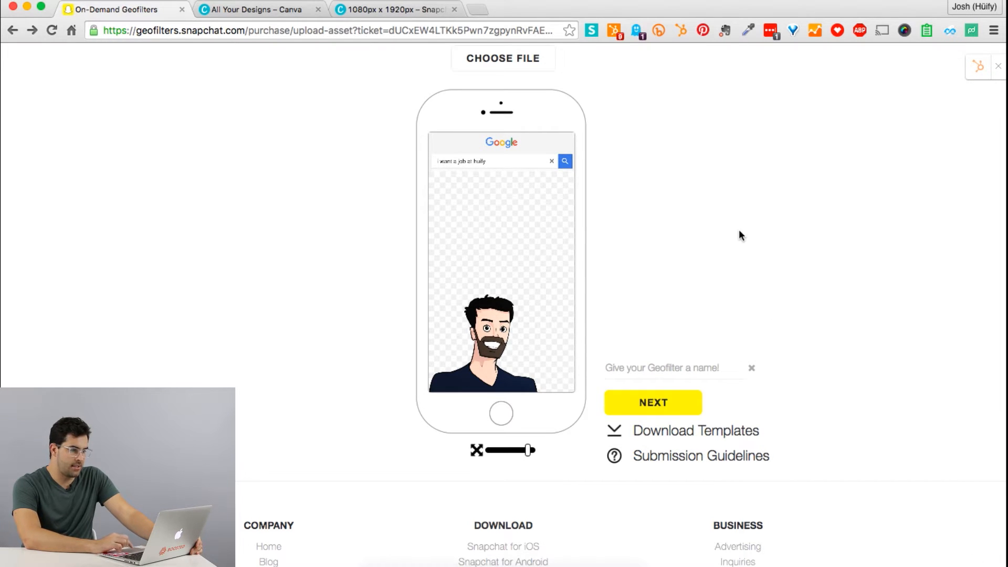
pyautogui.scroll(-1, 641, 178)
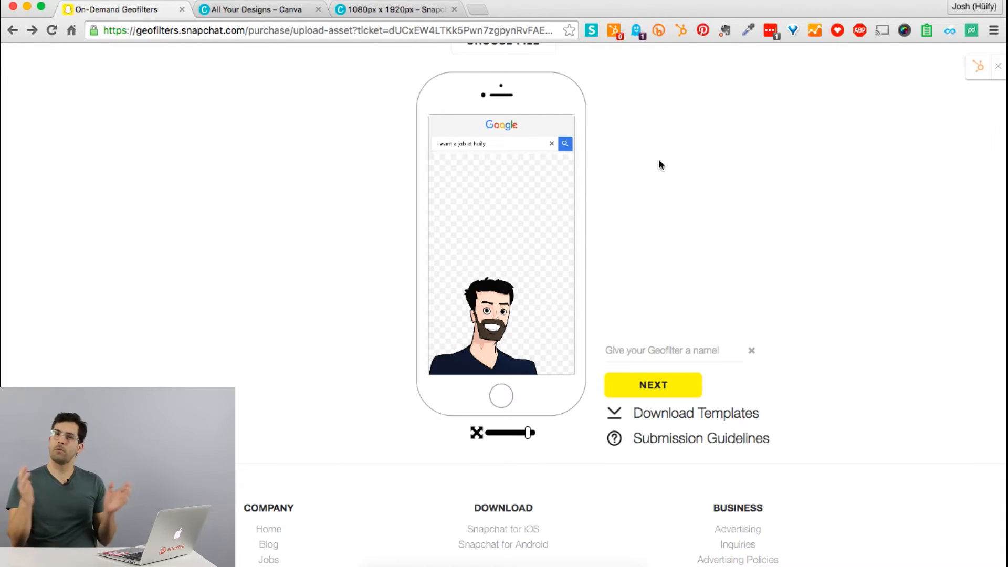
pyautogui.click(682, 350)
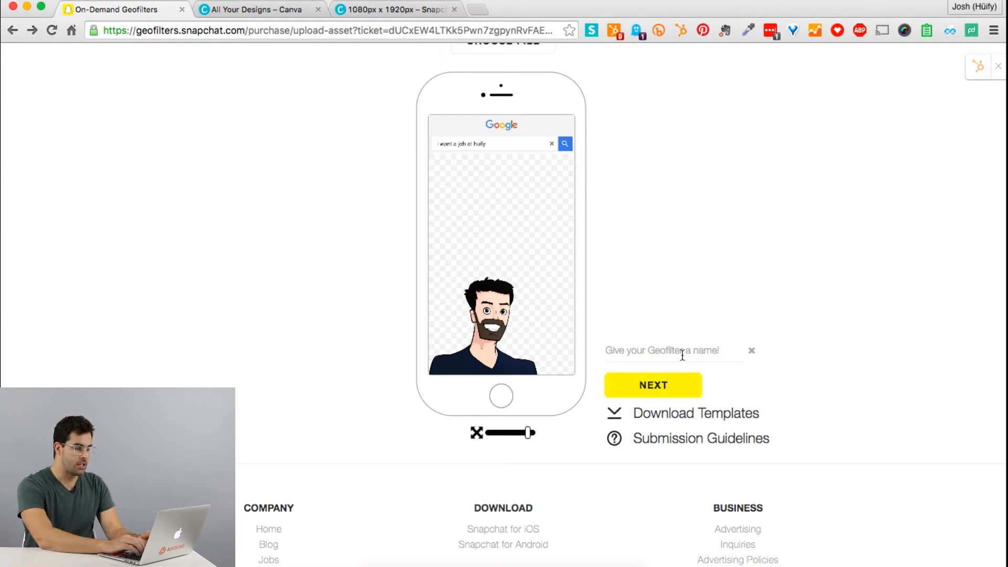
pyautogui.write('Job IN')
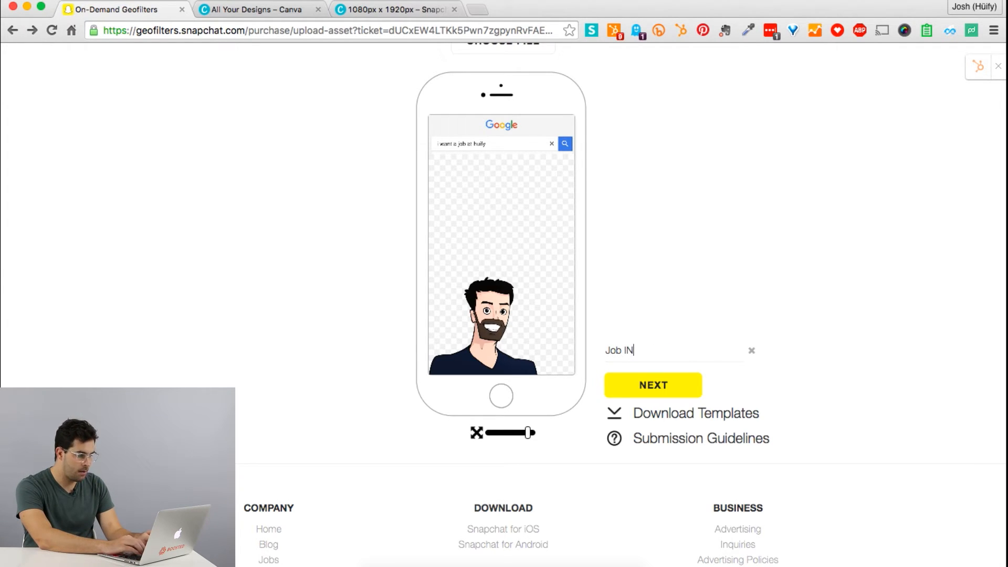
pyautogui.press('BackSpace')
pyautogui.press('BackSpace')
pyautogui.write('Promo')
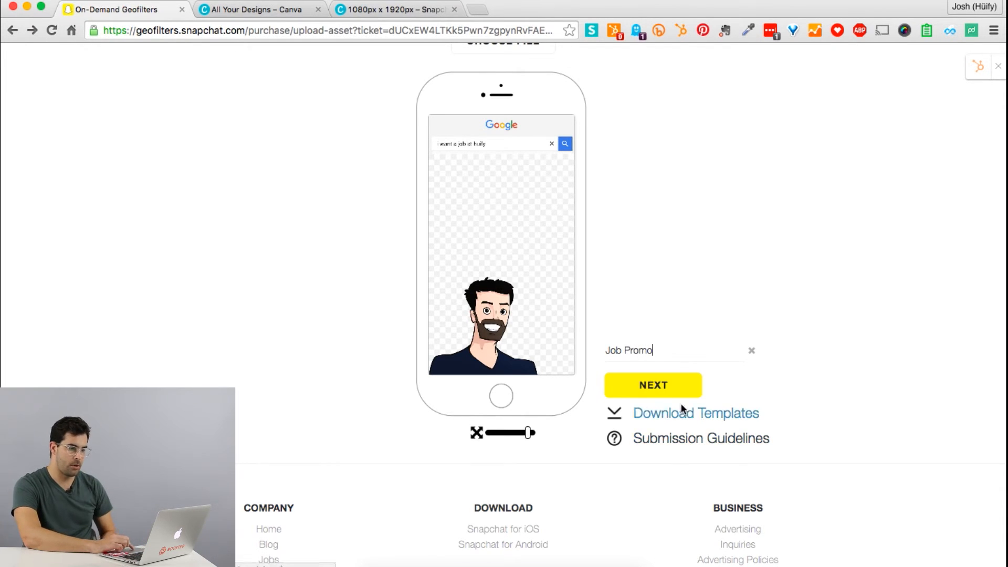
pyautogui.click(653, 385)
# - Schedule the geofilter from 06/06/2016 to 06/07/2016 and continue to the area selection
pyautogui.scroll(2, 618, 199)
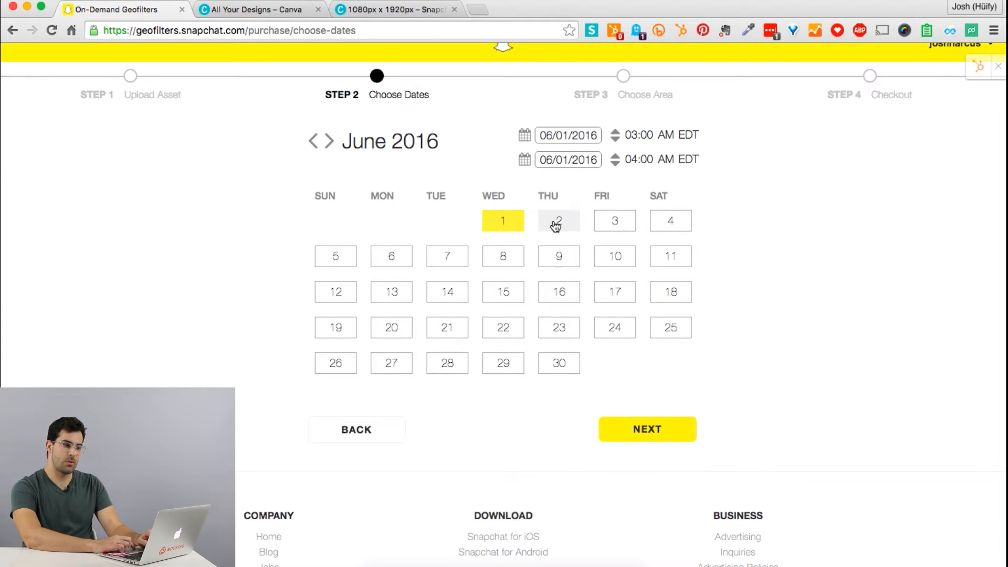
pyautogui.click(491, 219)
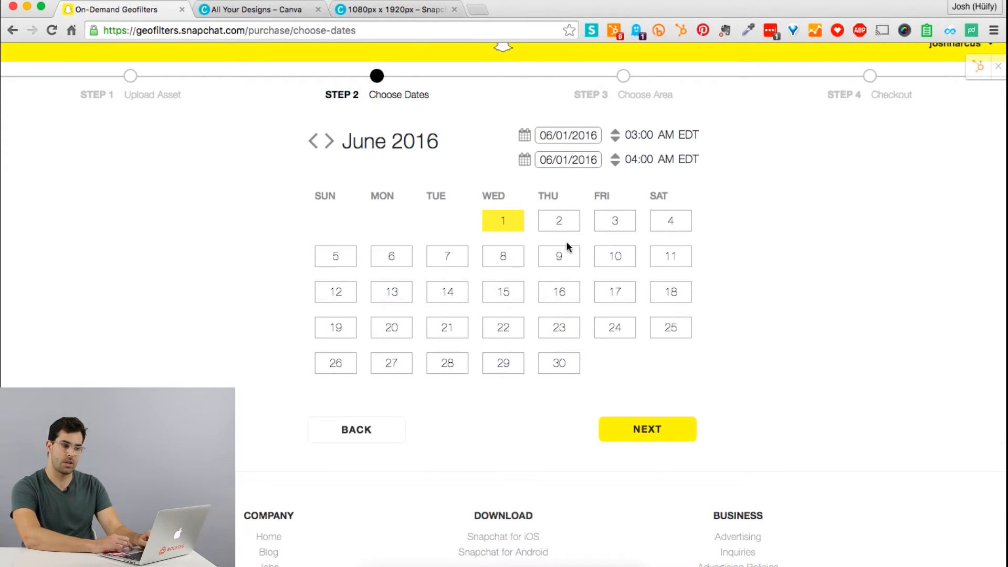
pyautogui.click(393, 268)
pyautogui.click(446, 263)
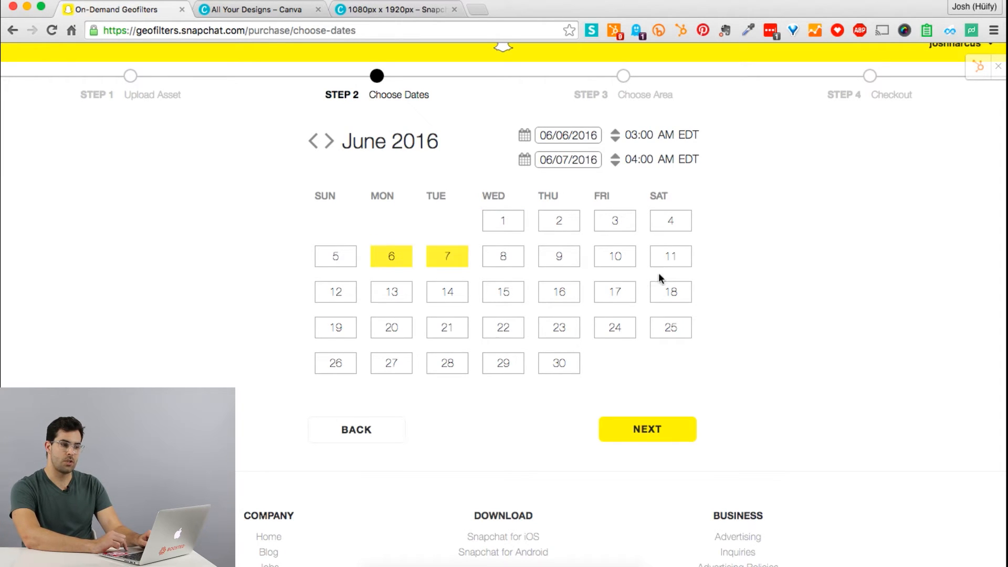
pyautogui.click(644, 429)
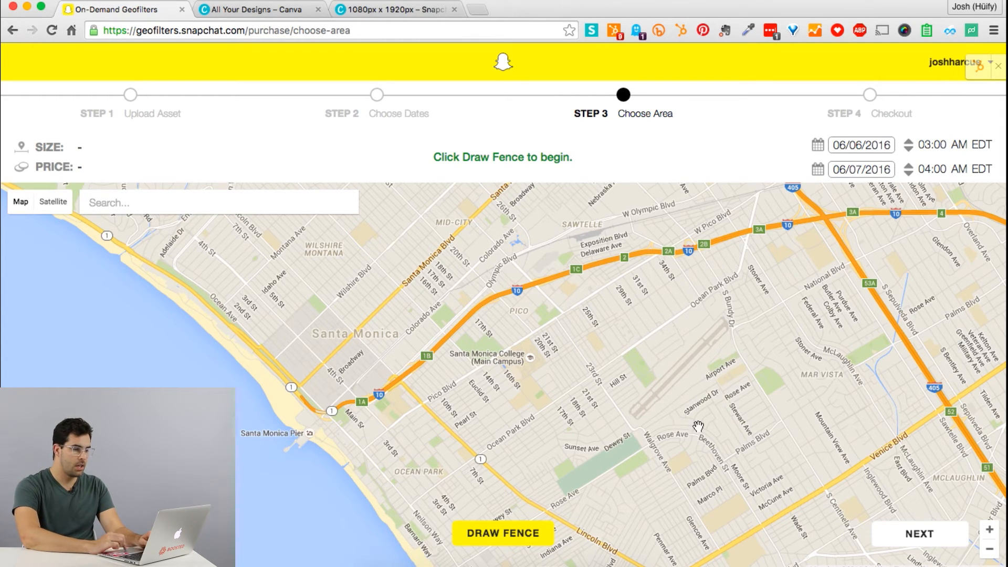
# - Search the map for "huify" and go to the suggested Hüify marketing agency location
pyautogui.click(281, 203)
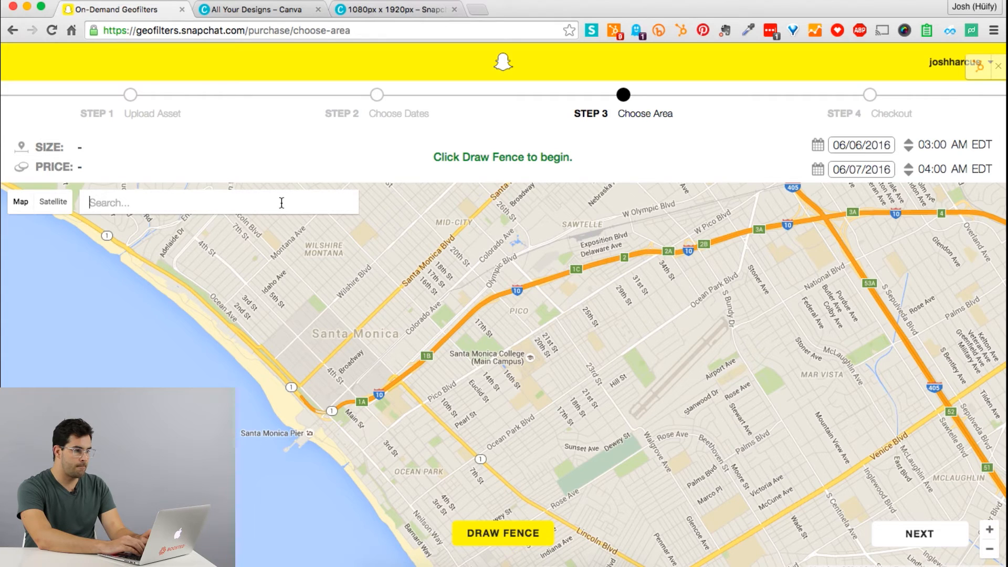
pyautogui.write('huify')
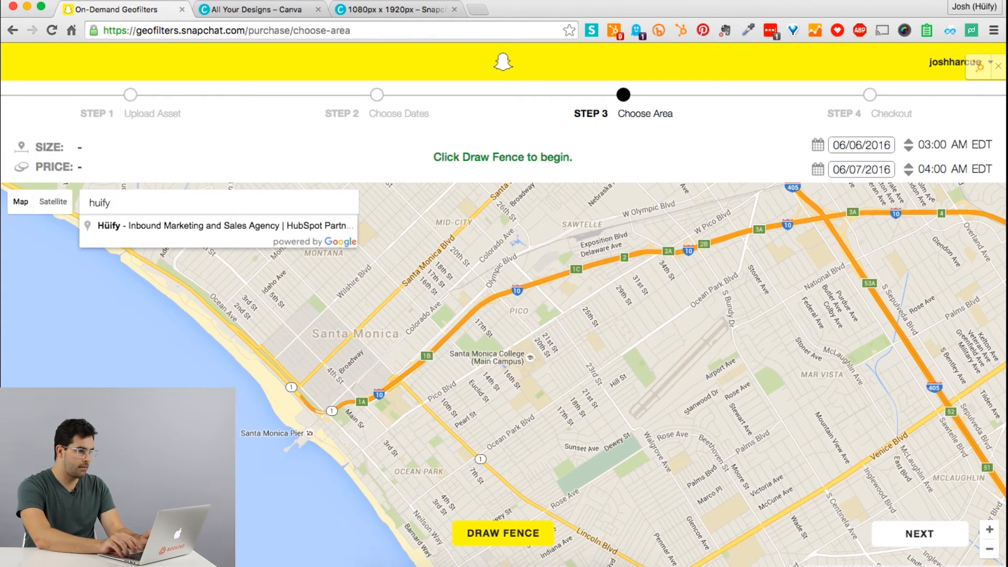
pyautogui.press('Down')
pyautogui.press('Return')
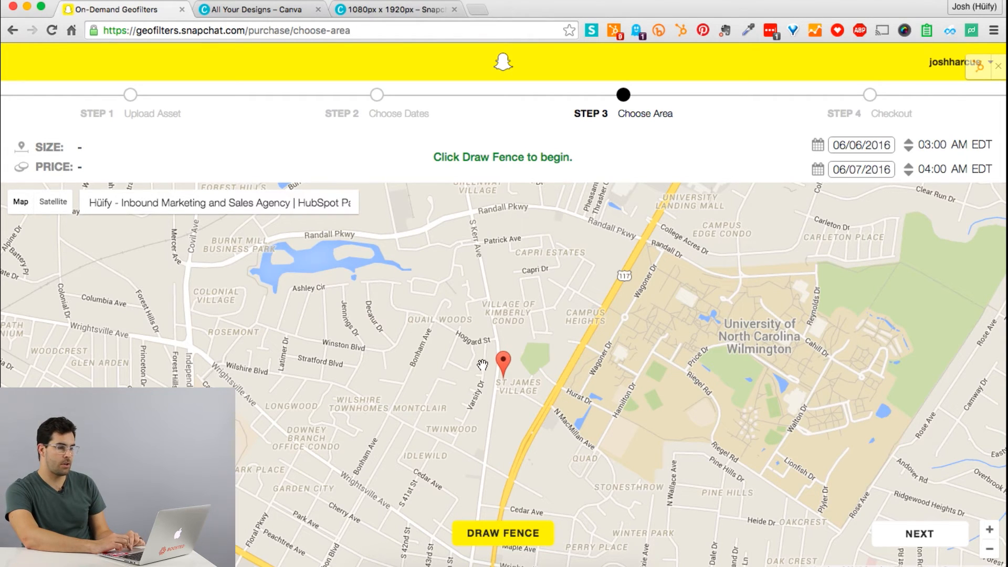
# - Draw a four-sided geofence of about 2,190,000 sq ft around the Hüify marker, spanning from Hoggard St to N MacMillan Ave
pyautogui.click(989, 529)
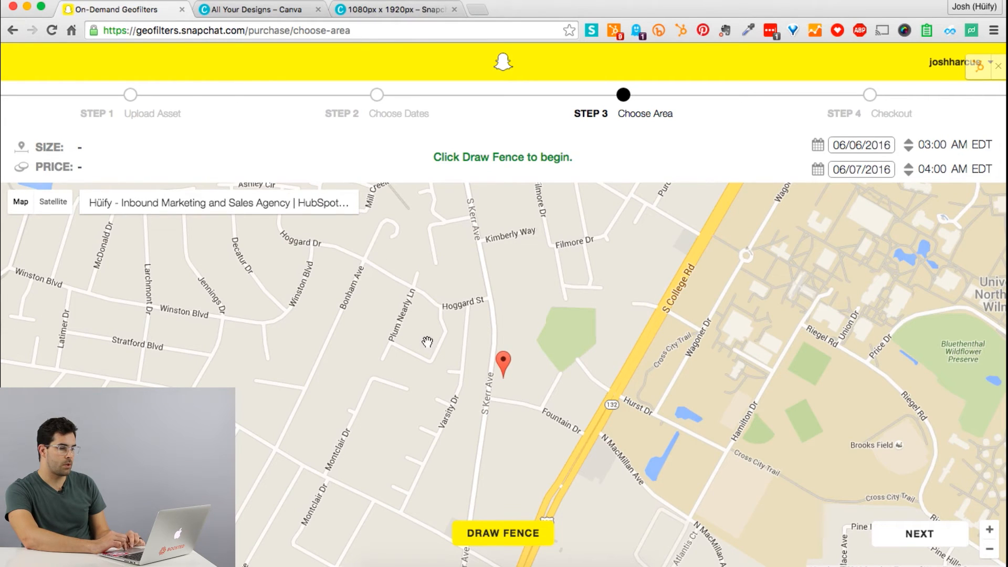
pyautogui.click(517, 534)
pyautogui.click(467, 310)
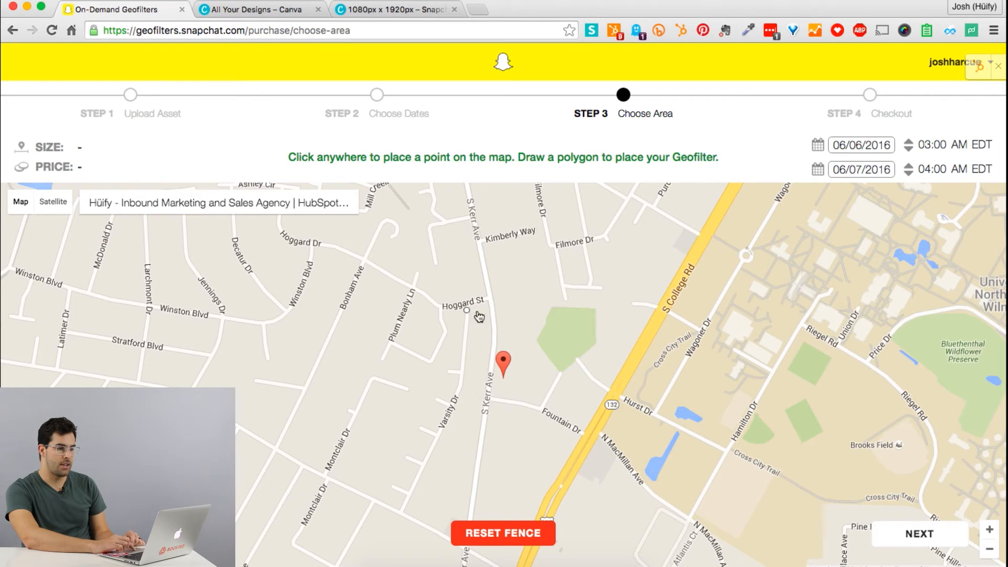
pyautogui.click(655, 337)
pyautogui.click(619, 474)
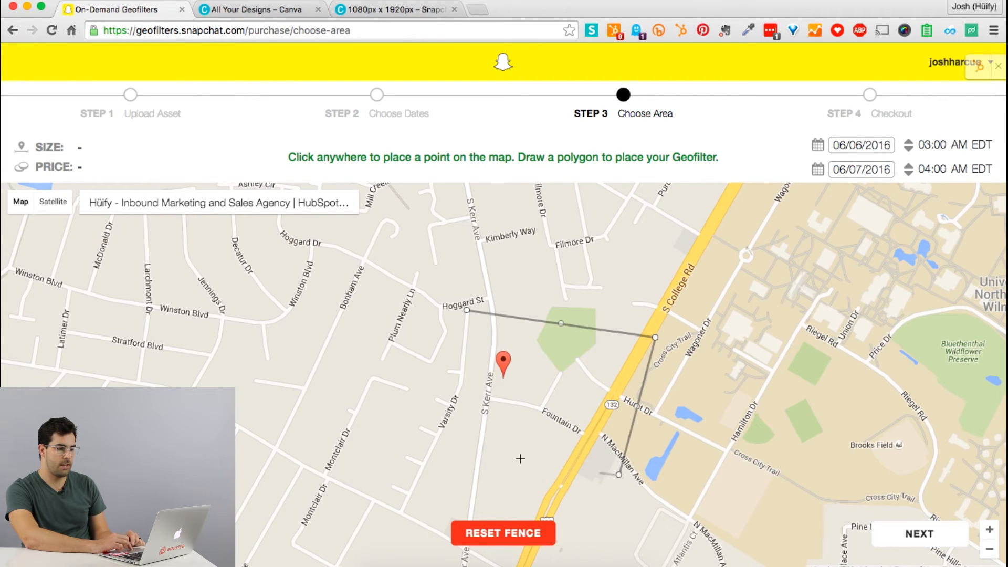
pyautogui.click(449, 450)
pyautogui.click(466, 310)
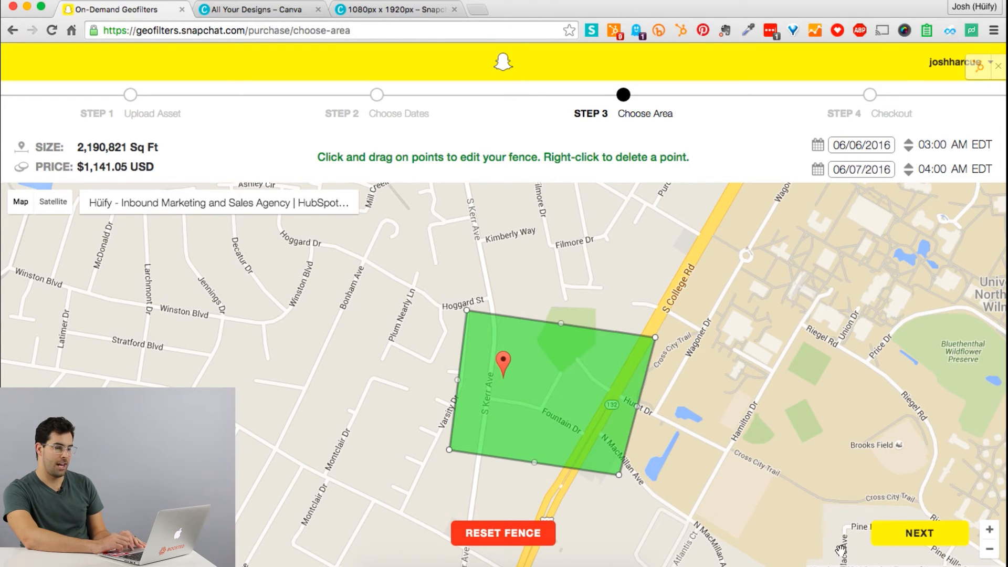
# - Reset the large geofence drawn around the Hüify marker
pyautogui.click(989, 529)
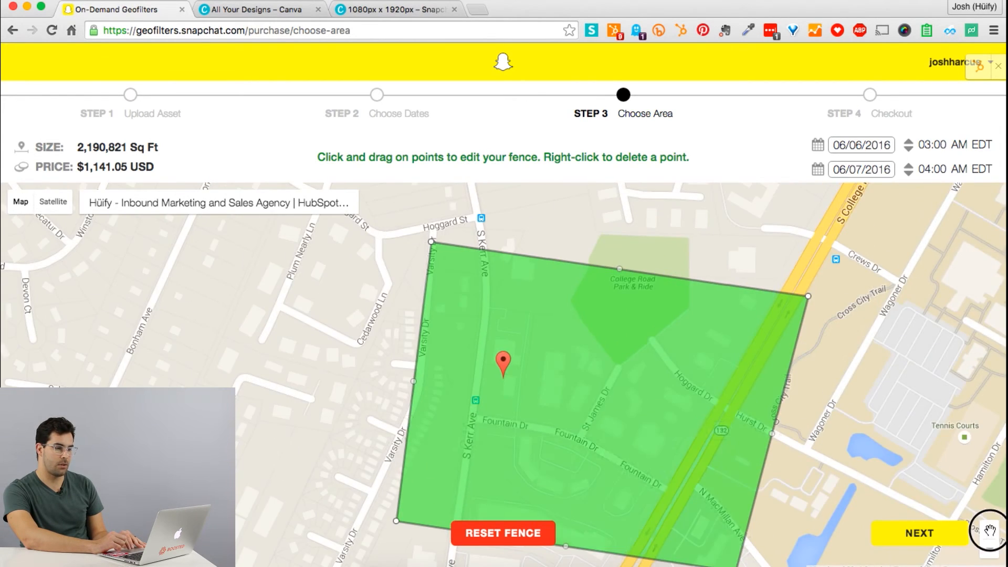
pyautogui.click(989, 530)
pyautogui.click(514, 534)
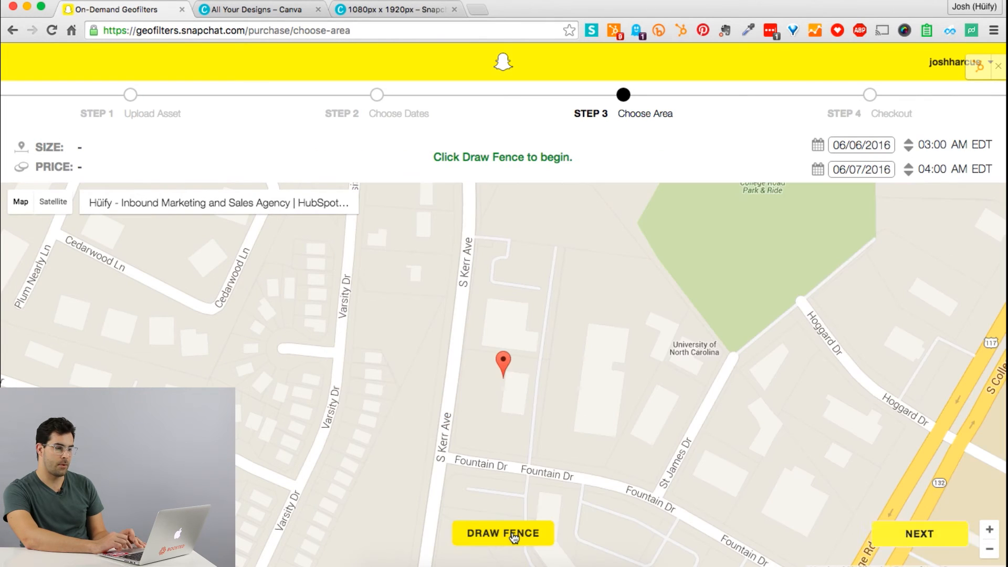
# - Draw a four-sided geofence of about 10,150 sq ft tightly around the building at the Hüify marker
pyautogui.click(990, 531)
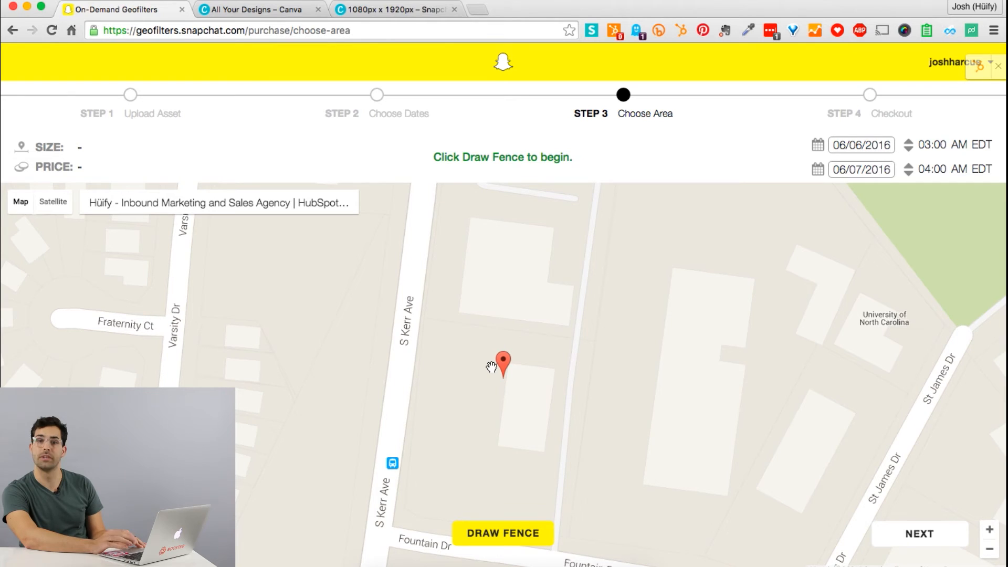
pyautogui.click(522, 534)
pyautogui.click(498, 352)
pyautogui.click(570, 361)
pyautogui.click(558, 462)
pyautogui.click(480, 450)
pyautogui.click(497, 352)
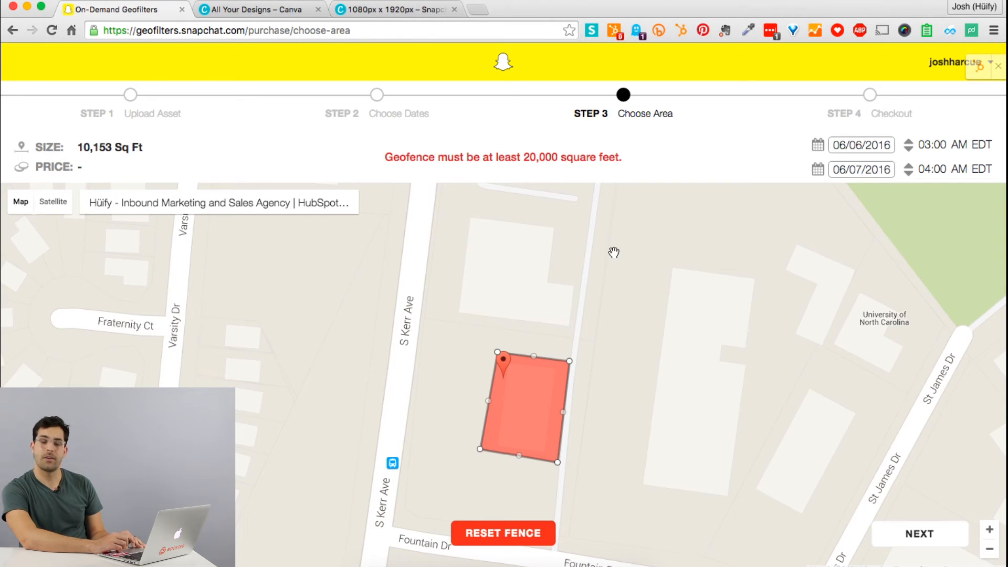
# - Enlarge the geofence to about 20,270 sq ft by moving its two northern corners and its southeast corner outward
pyautogui.moveTo(498, 353); pyautogui.dragTo(480, 326)
pyautogui.moveTo(568, 364); pyautogui.dragTo(602, 341)
pyautogui.moveTo(556, 464); pyautogui.dragTo(560, 518)
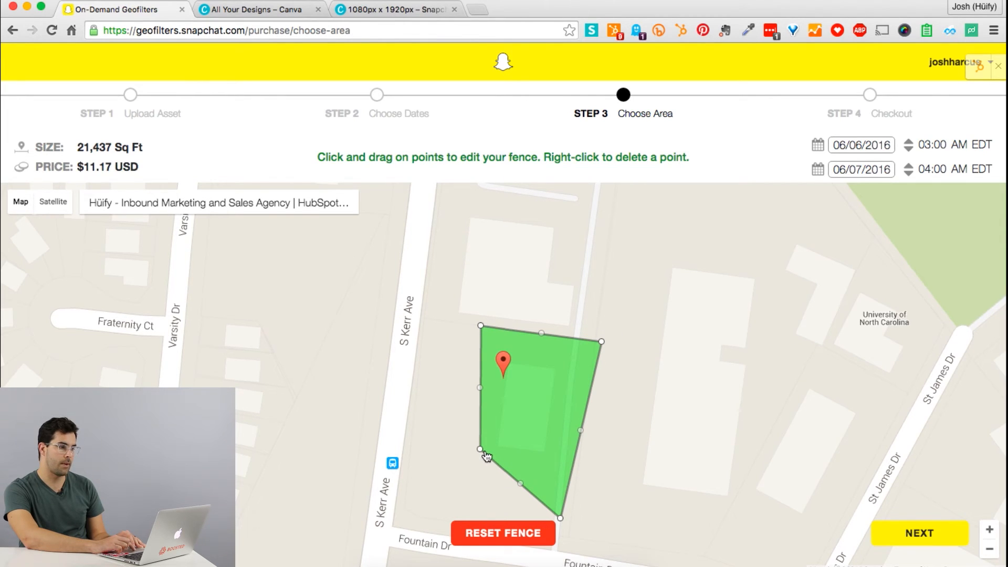
pyautogui.moveTo(560, 518); pyautogui.dragTo(558, 507)
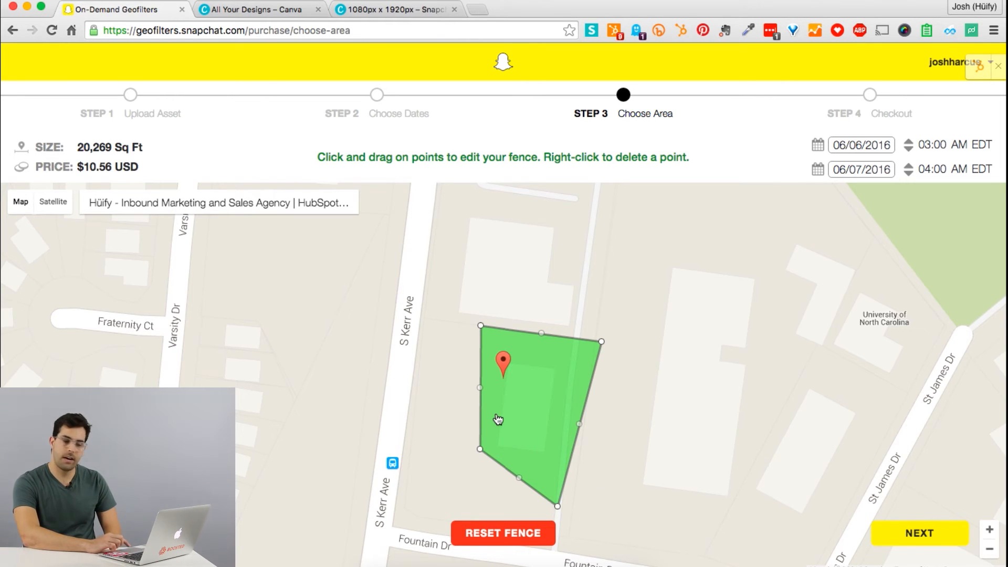
# - Continue to checkout with the drawn geofence and agree to the Snapchat terms and Privacy Policy
pyautogui.click(526, 398)
pyautogui.moveTo(526, 398); pyautogui.dragTo(512, 399)
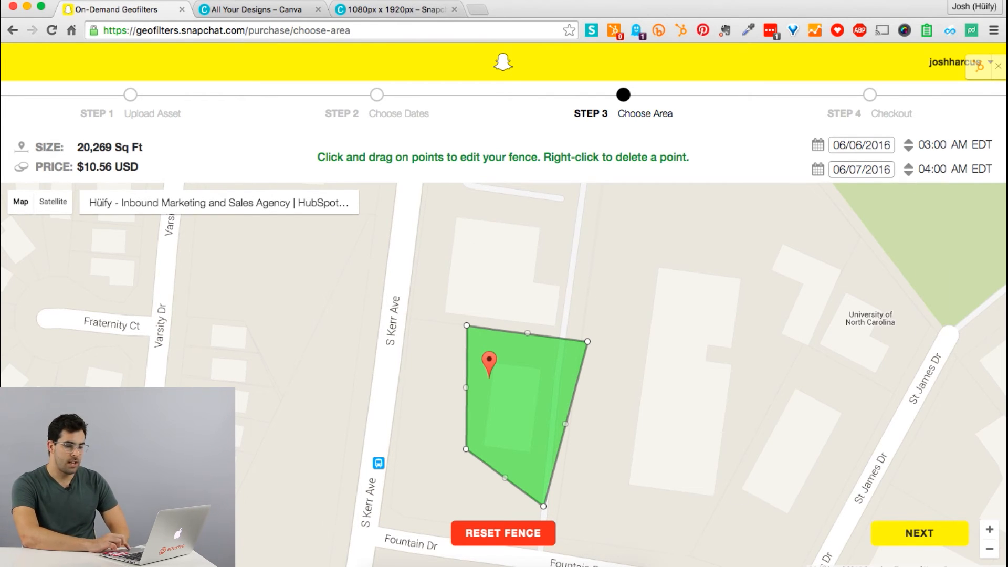
pyautogui.click(943, 533)
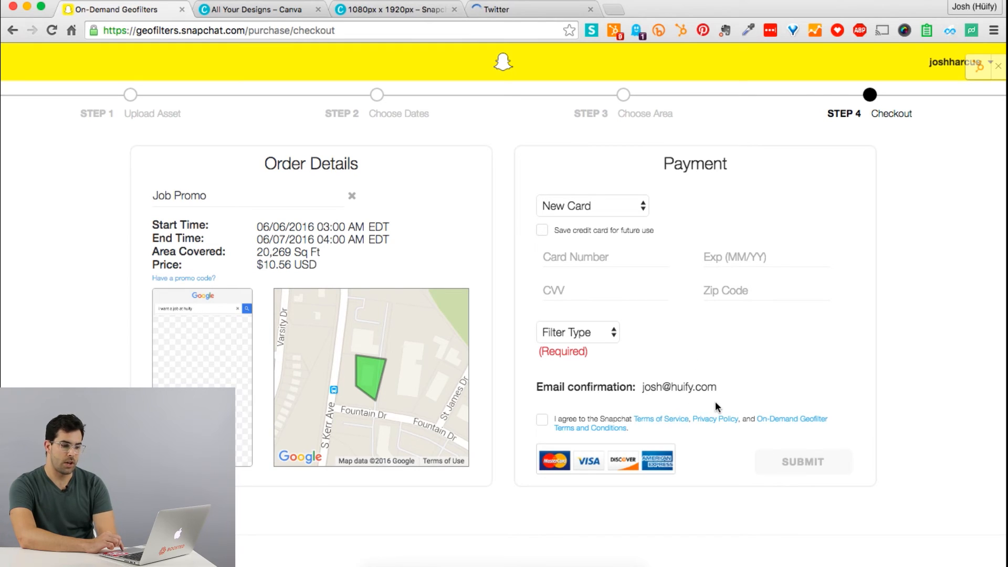
pyautogui.click(541, 420)
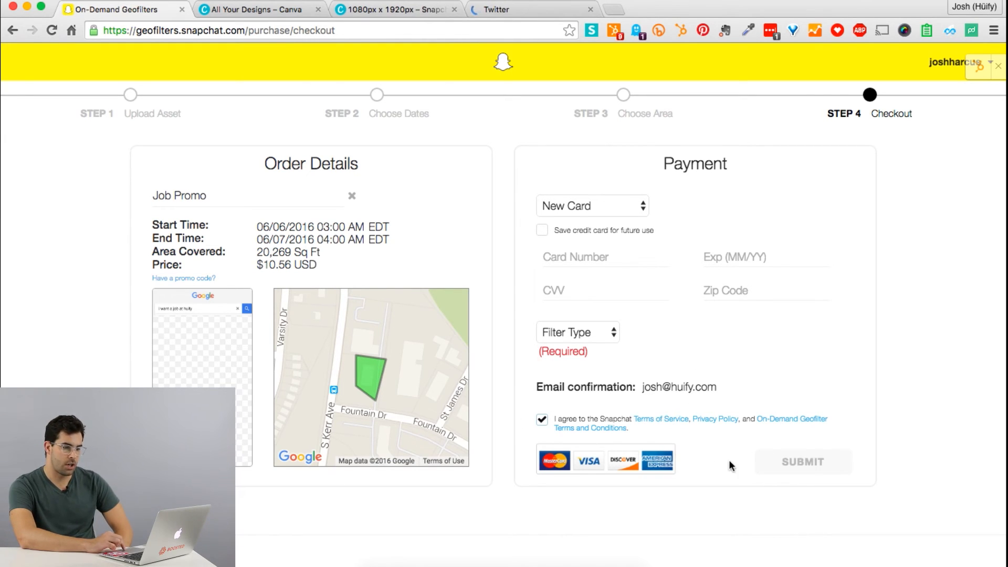